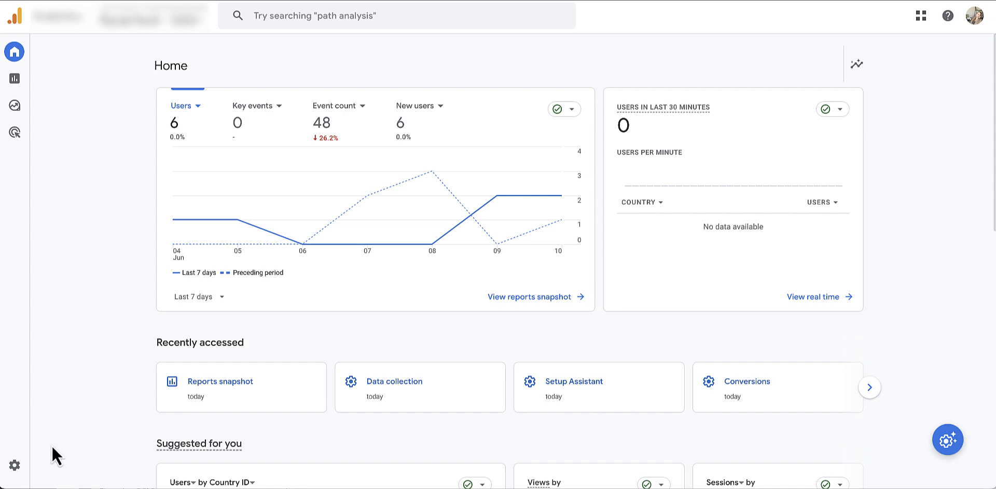
Open the list of existing events in the property's data display settings under Admin
mouse_move(35, 473)
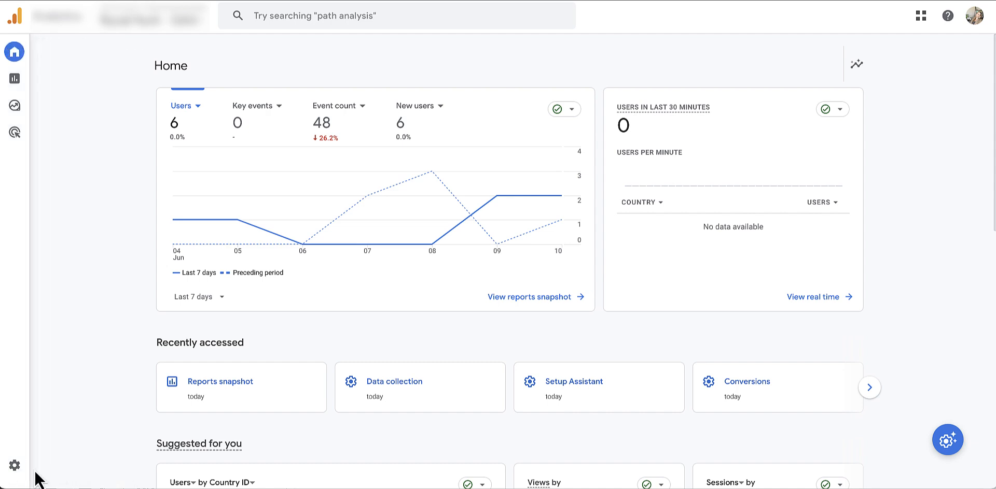
left_click(21, 474)
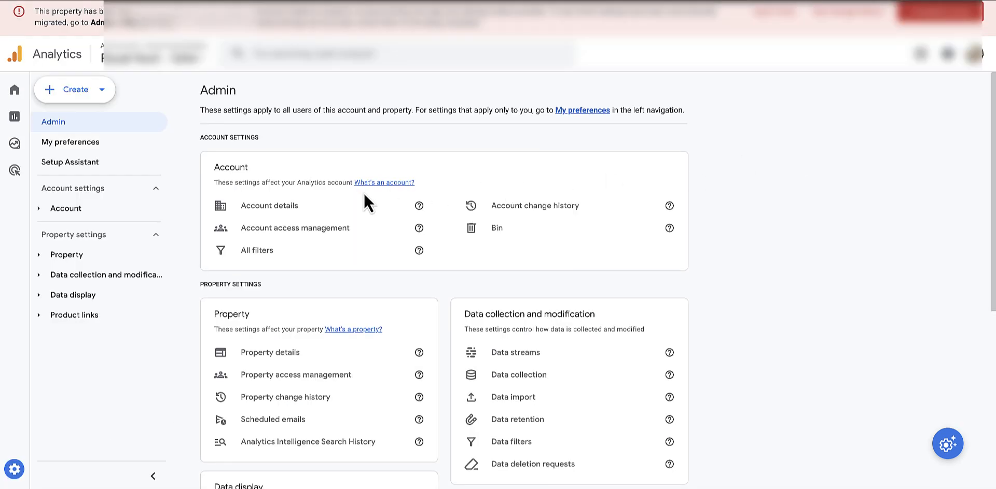
scroll(364, 196, "down", 4)
scroll(278, 365, "down", 1)
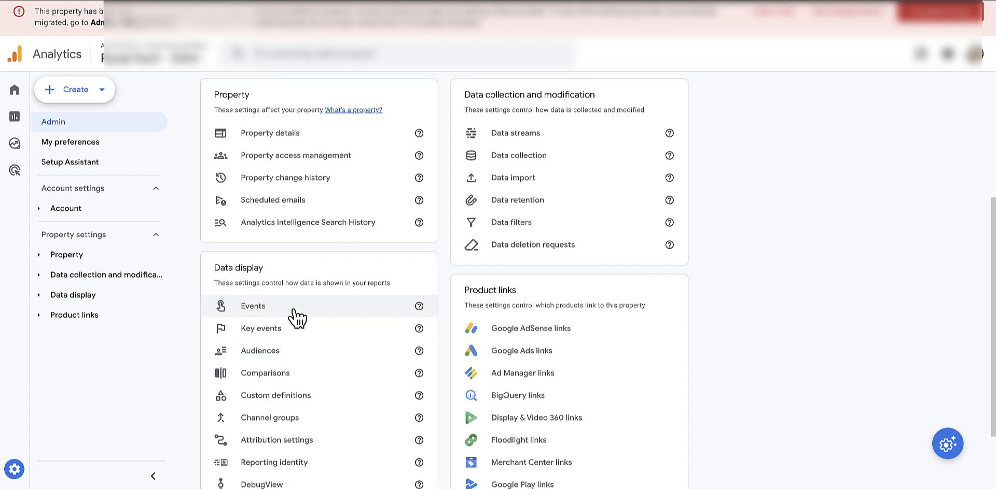
scroll(282, 309, "down", 1)
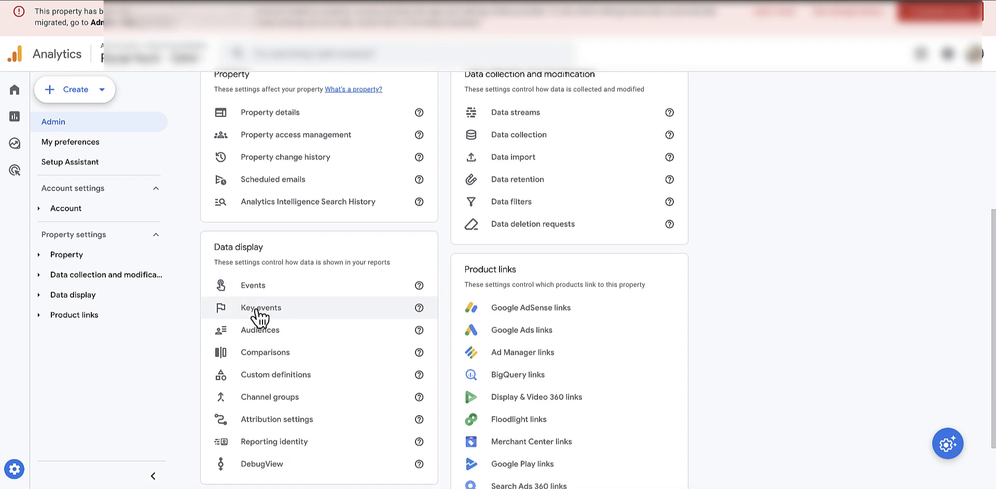
left_click(262, 287)
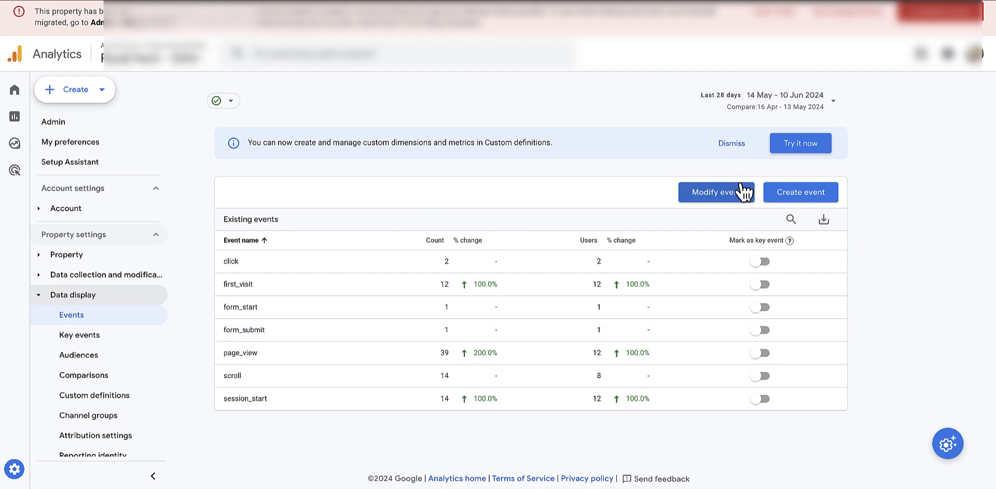
Search the custom events for generate_lead, and start a new custom event with the name generate_lead
left_click(814, 202)
type("generate_lead")
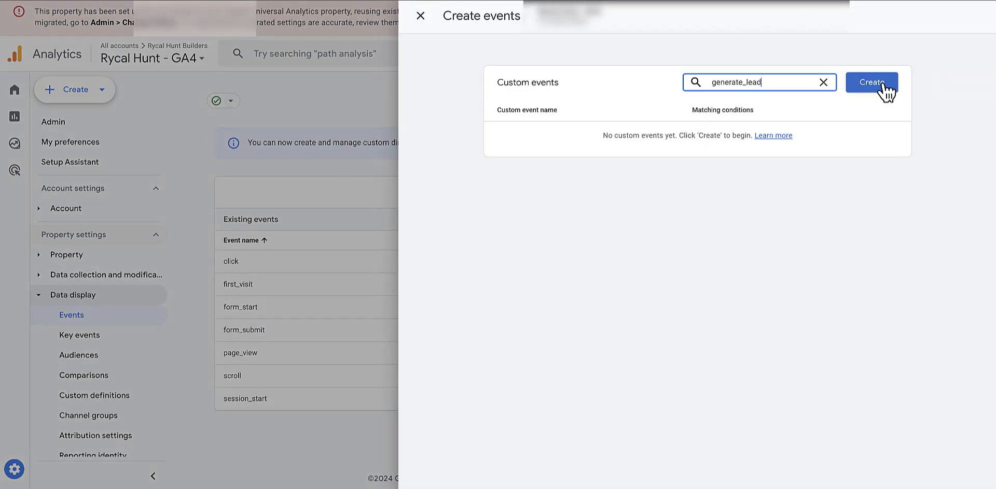
left_click(882, 84)
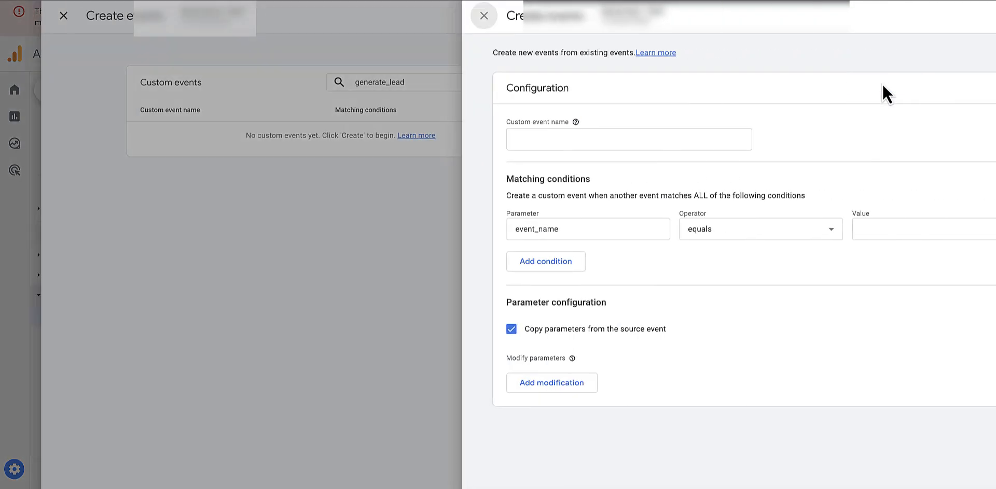
left_click(523, 139)
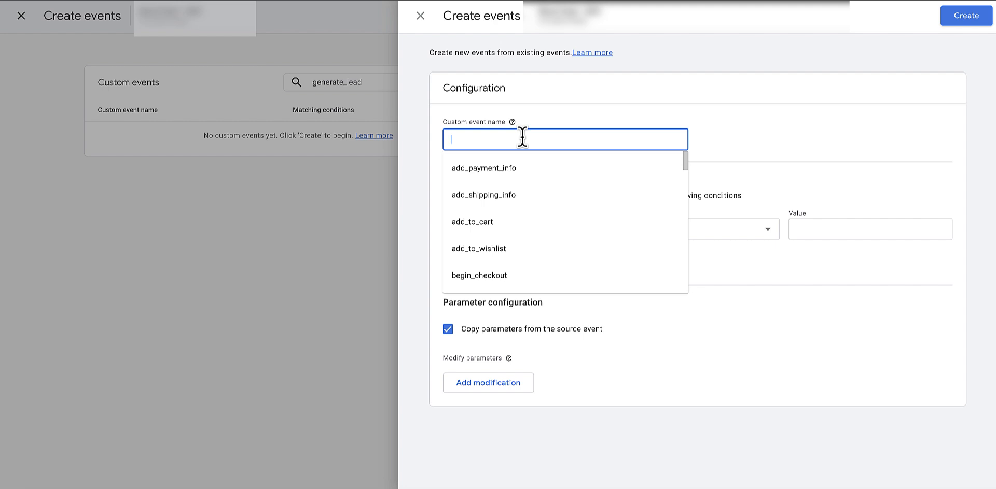
type("g")
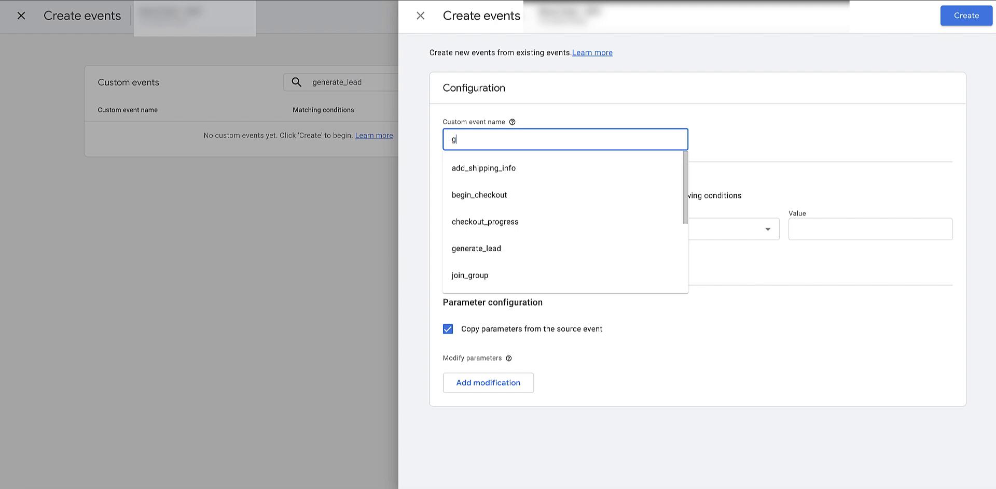
type("en")
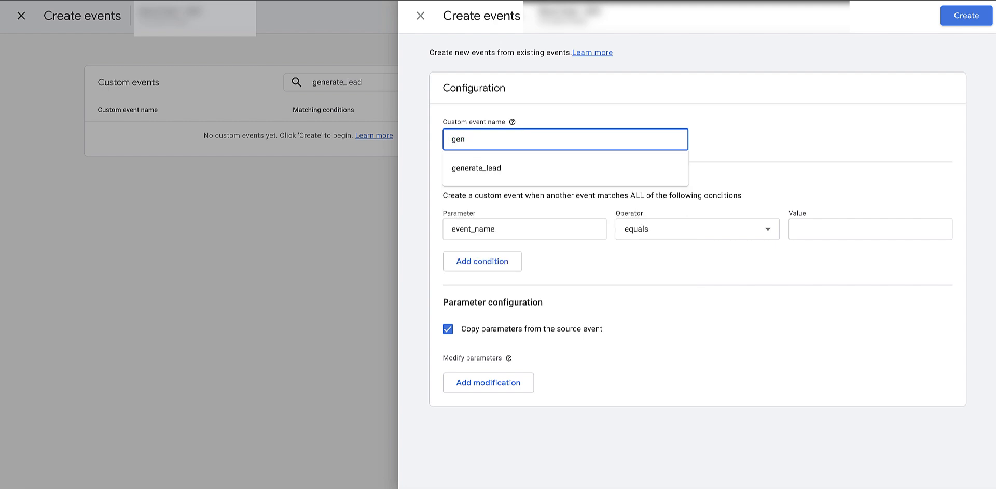
left_click(482, 167)
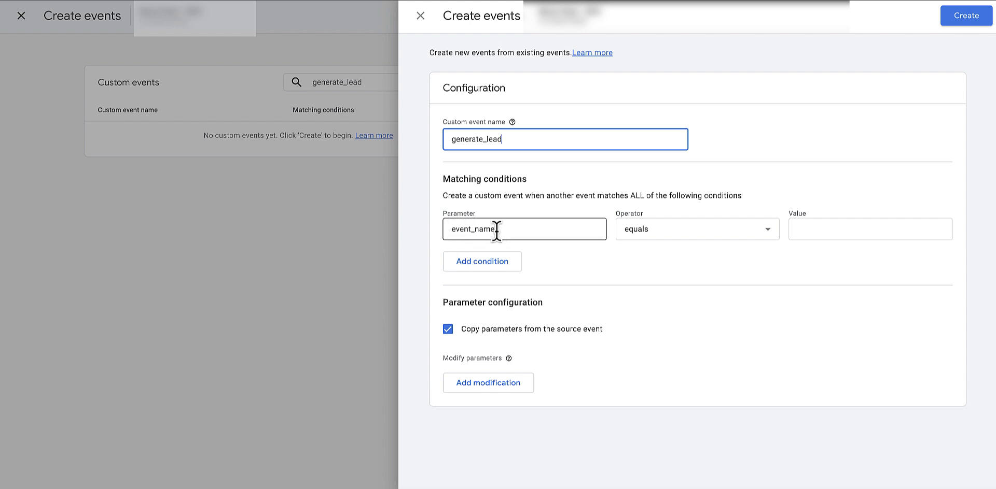
Set the first matching condition's value to page_view, so that event_name equals page_view
left_click(815, 230)
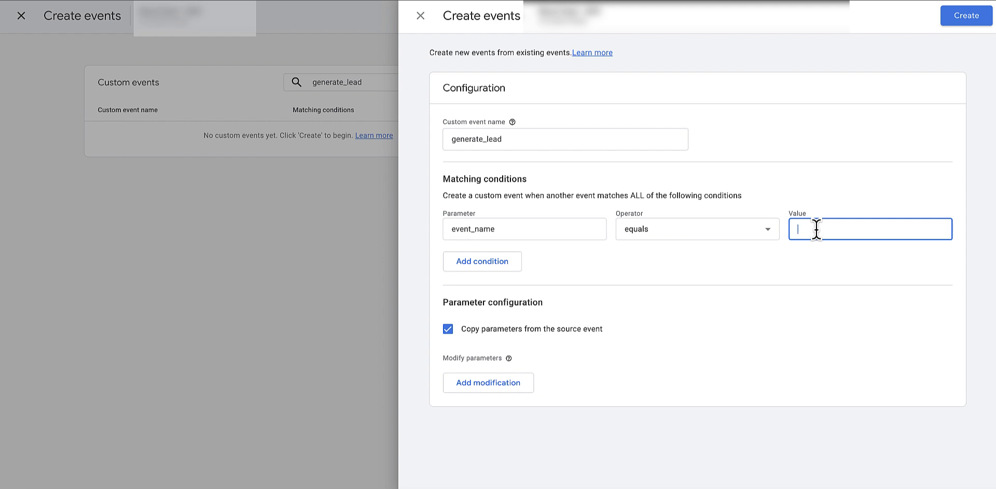
type("page_view")
key("Tab")
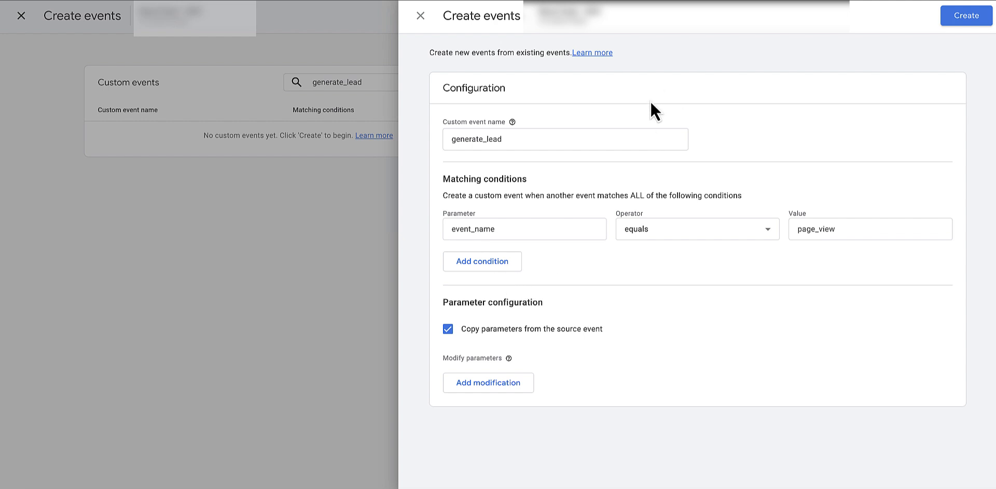
Add a second matching condition, page_location contains thank-you, and save the custom event
left_click(496, 262)
left_click(464, 274)
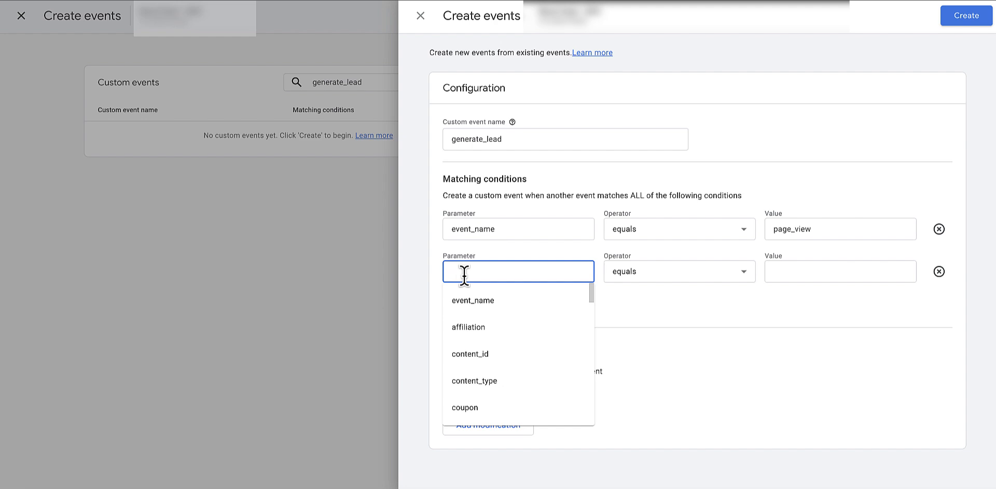
type("page")
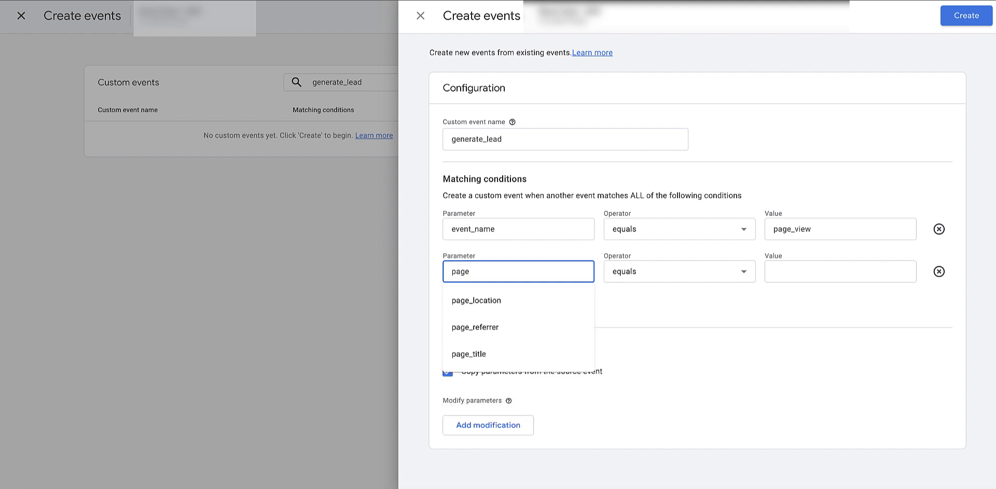
left_click(482, 302)
left_click(639, 270)
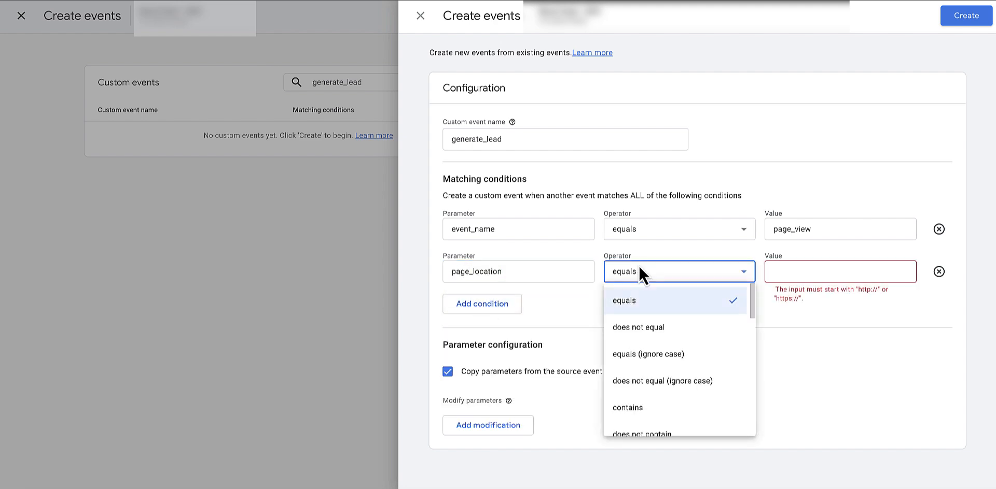
left_click(674, 408)
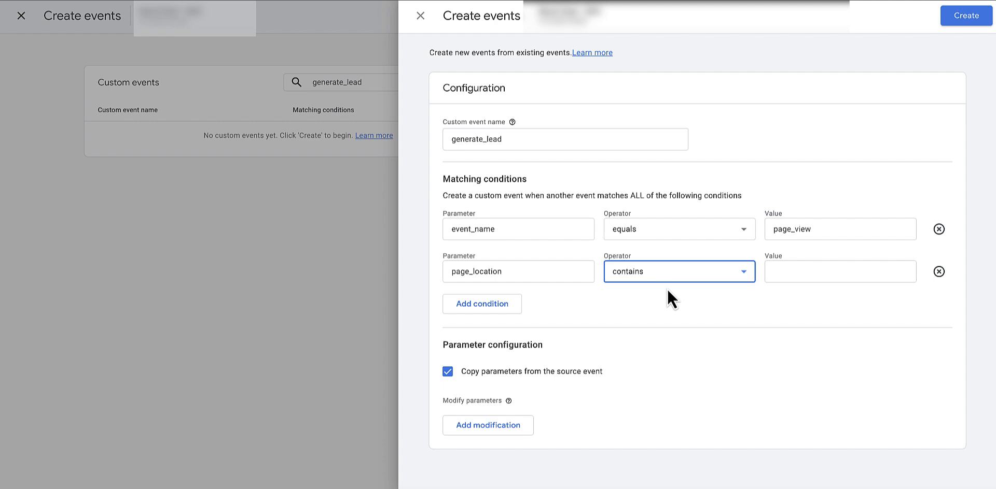
left_click(798, 271)
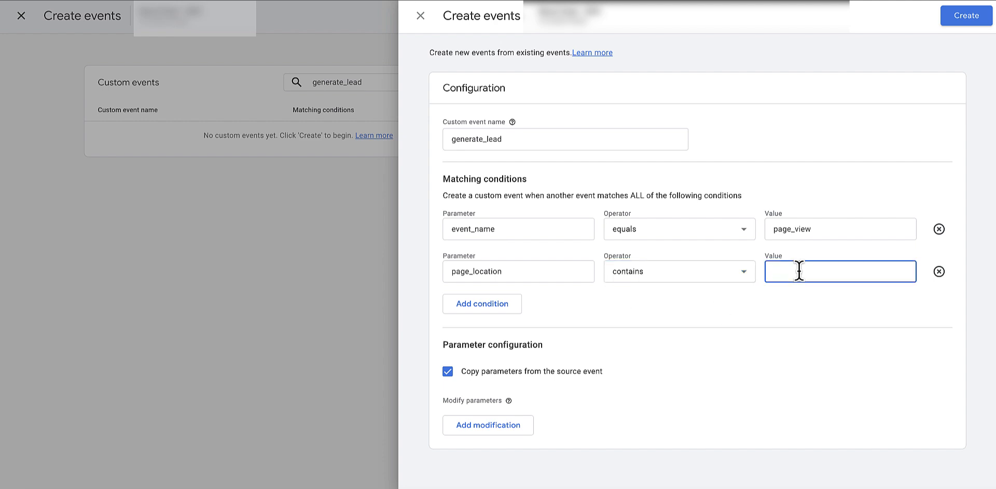
type("thanks")
type("-you")
left_click(966, 16)
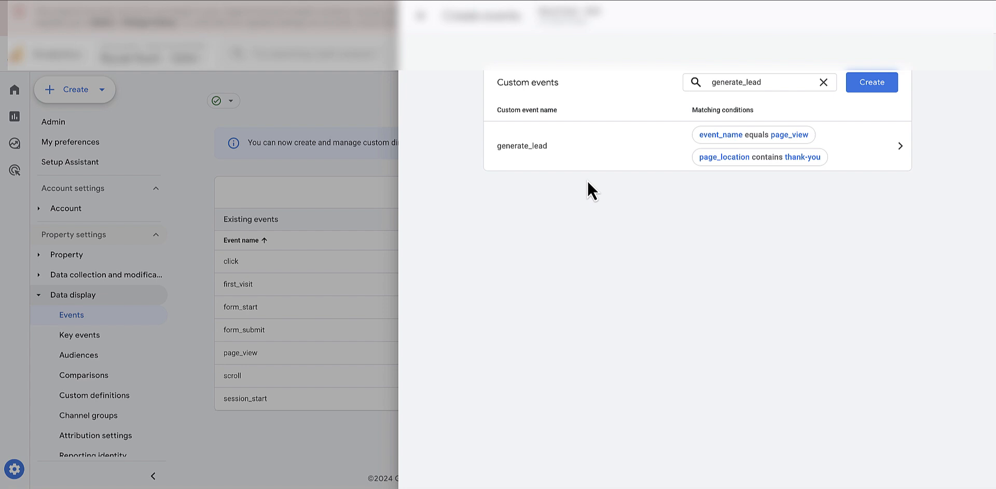
left_click(420, 15)
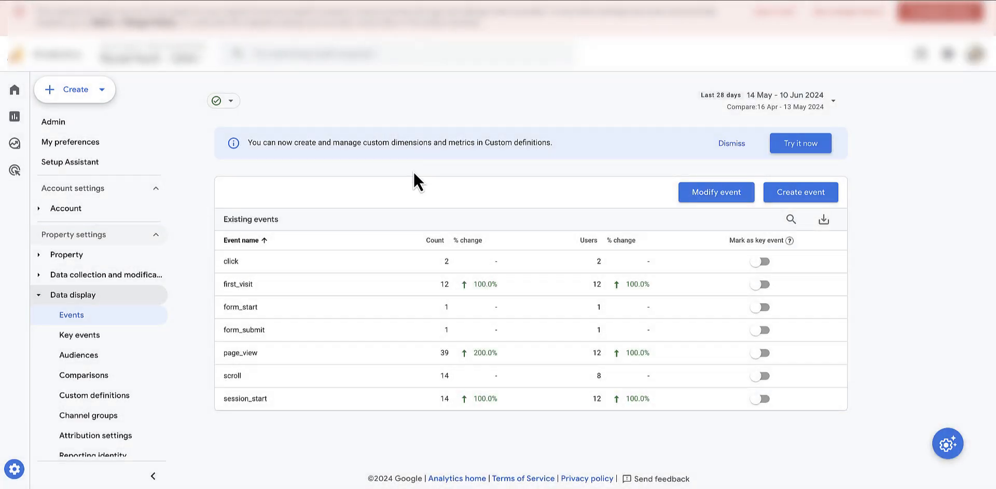
Open the property's Key events list and check the generate_lead entry
left_click(92, 343)
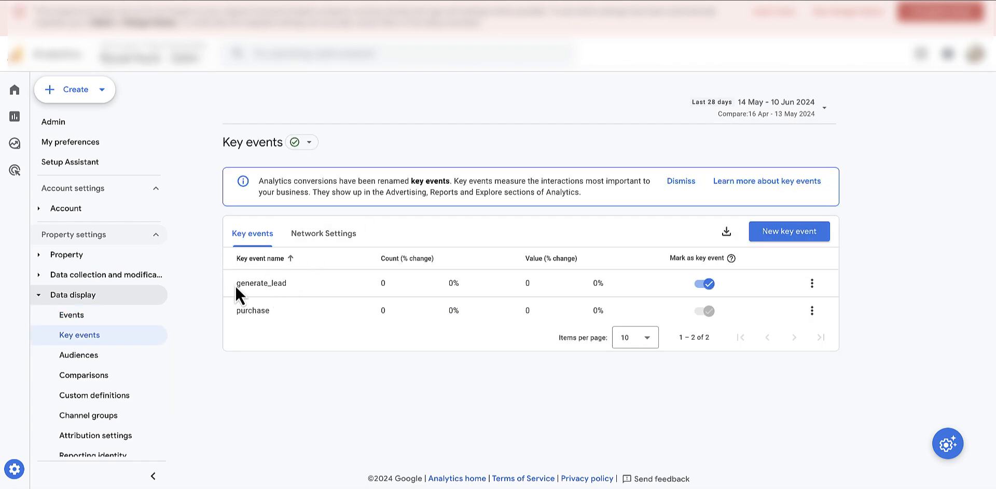
left_click_drag(235, 284, 319, 286)
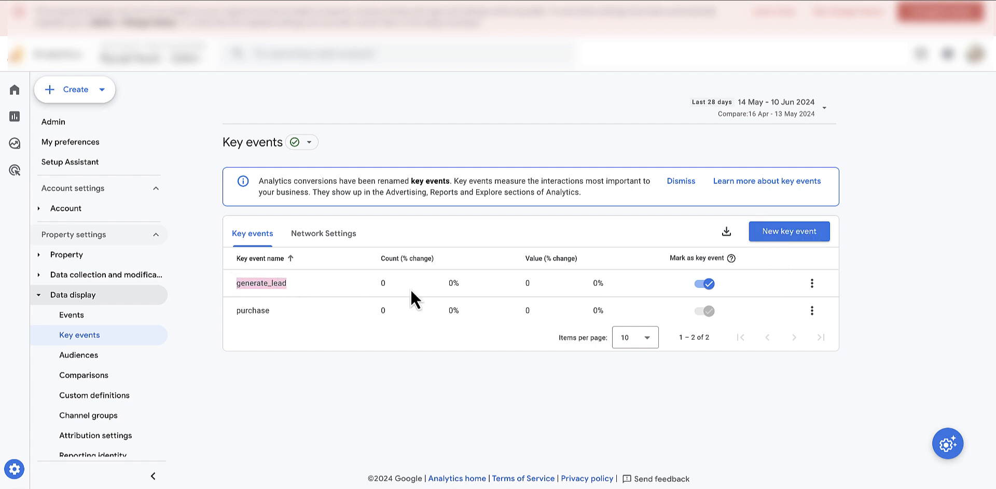
Try to create a new key event named generate_lead
left_click(801, 235)
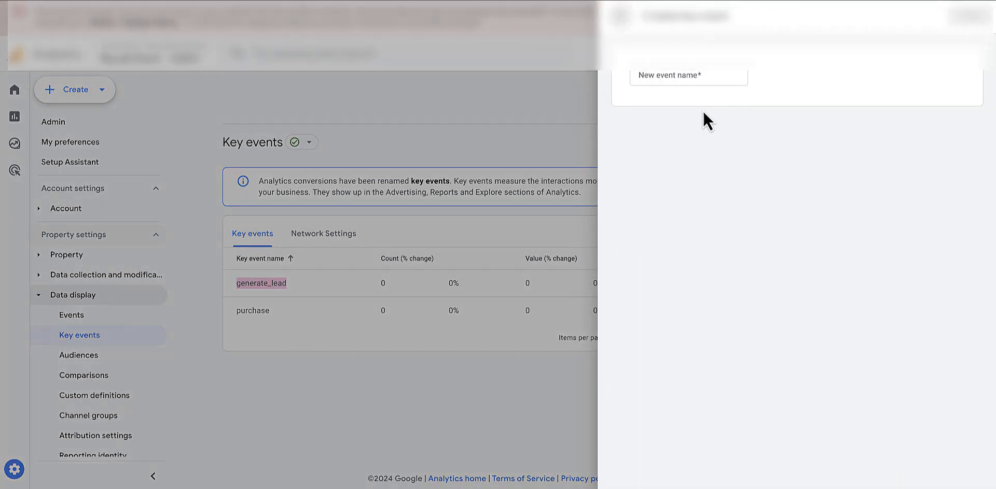
left_click(683, 82)
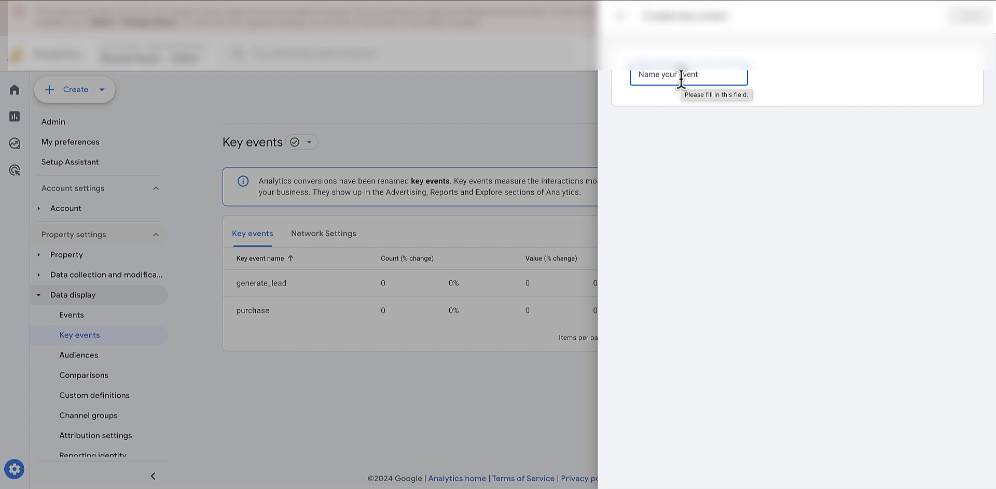
type("genre")
key("BackSpace")
key("BackSpace")
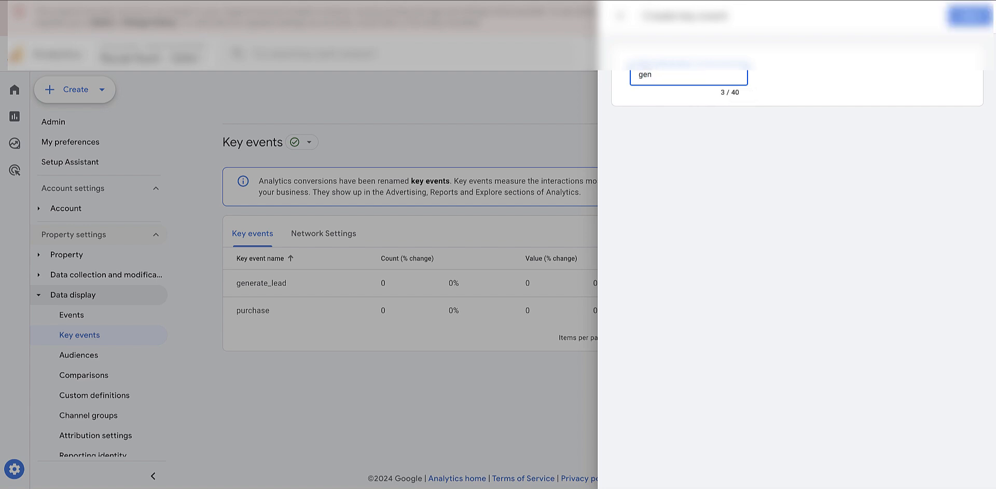
type("erate_lead")
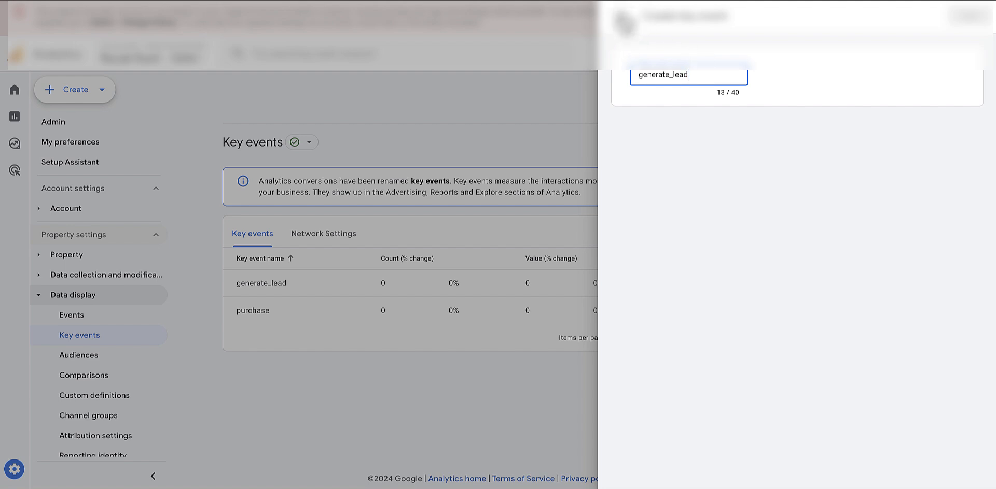
left_click(975, 22)
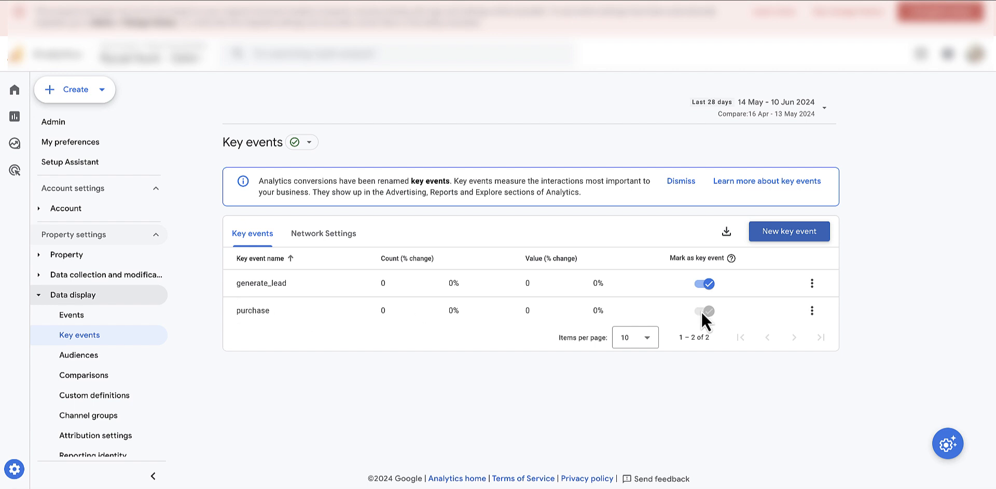
Start another new key event from the Key events list
left_click(801, 241)
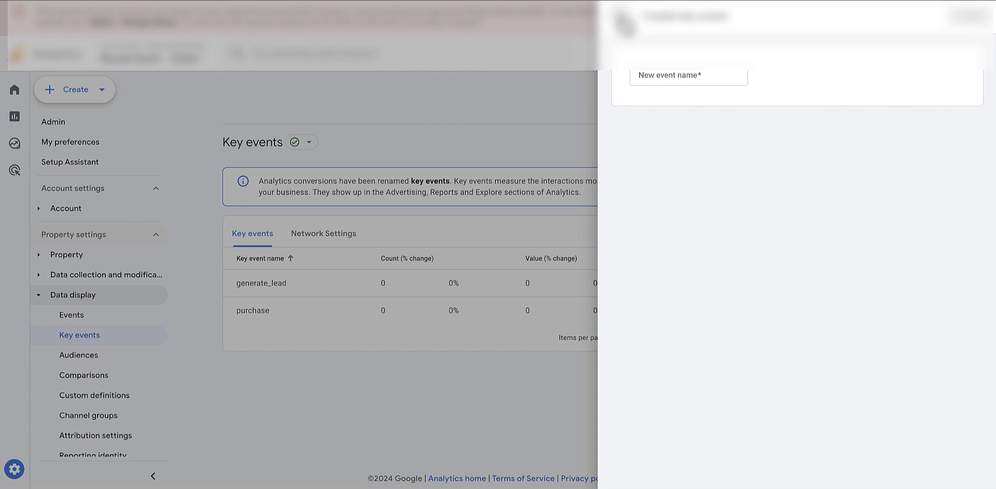